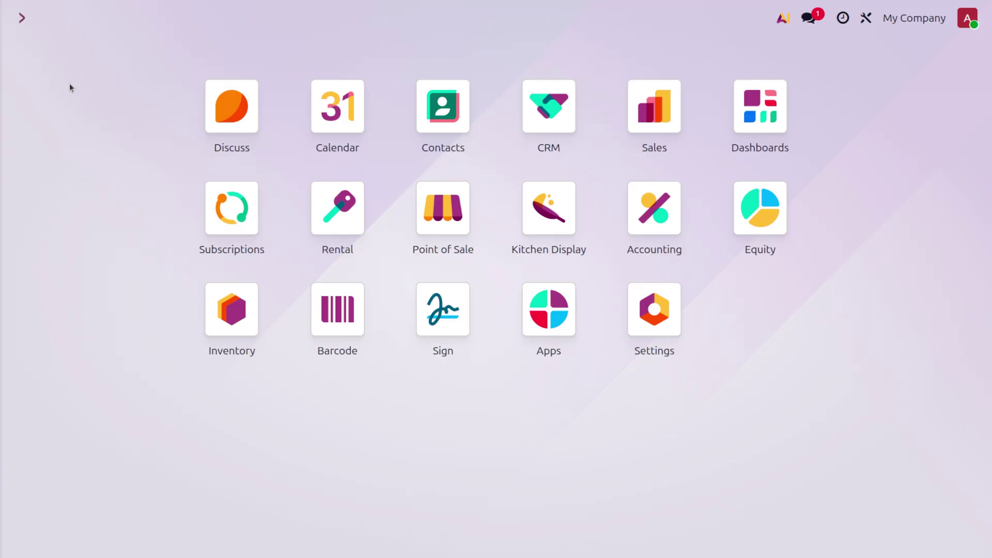
Launch the Accounting app by searching 'acc' in the command palette
{"action": "type", "text": "acc"}
{"action": "key", "text": "Return"}
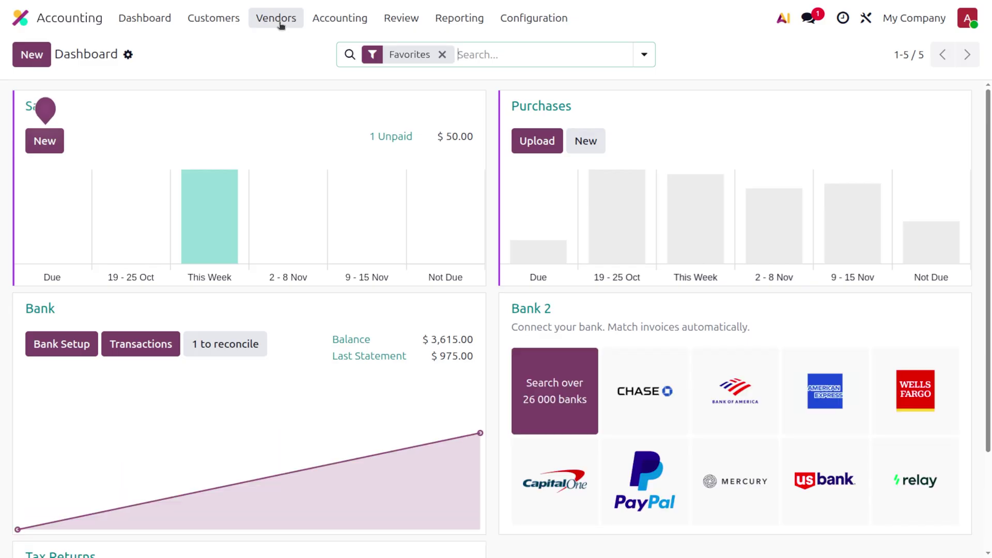
Create and save a new vendor bill with a 'laptop' line priced at 2000
{"action": "left_click", "coordinate": [280, 24]}
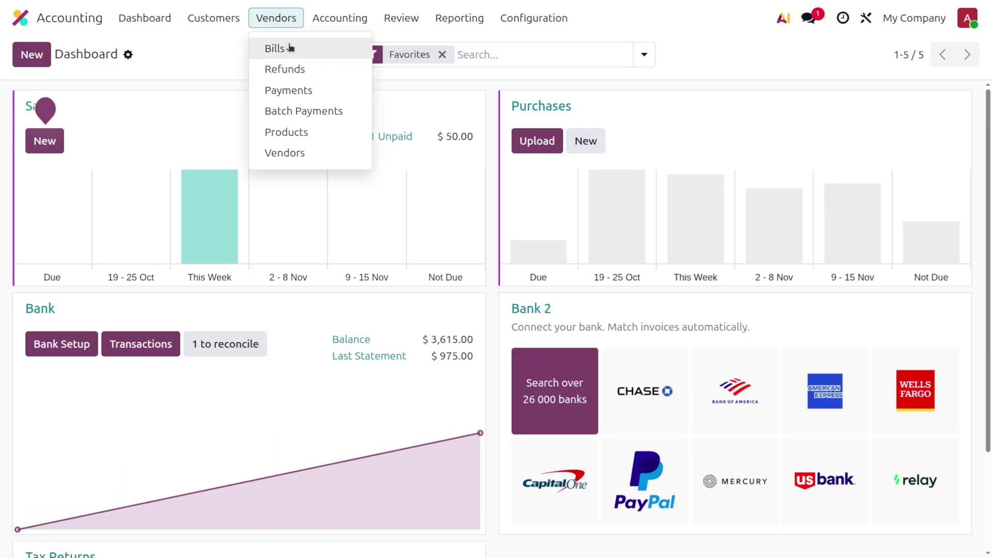
{"action": "left_click", "coordinate": [289, 46]}
{"action": "left_click", "coordinate": [30, 56]}
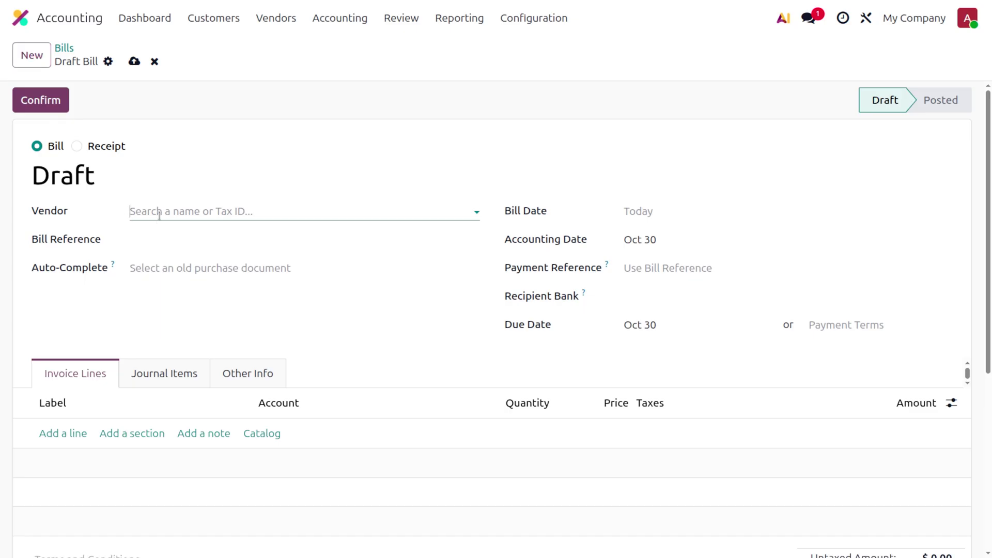
{"action": "left_click", "coordinate": [160, 214]}
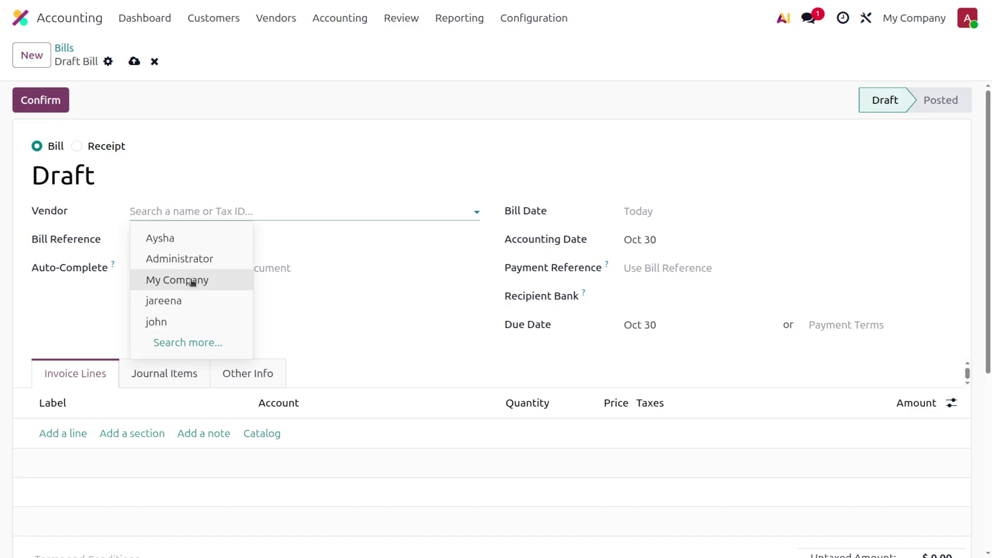
{"action": "left_click", "coordinate": [207, 316]}
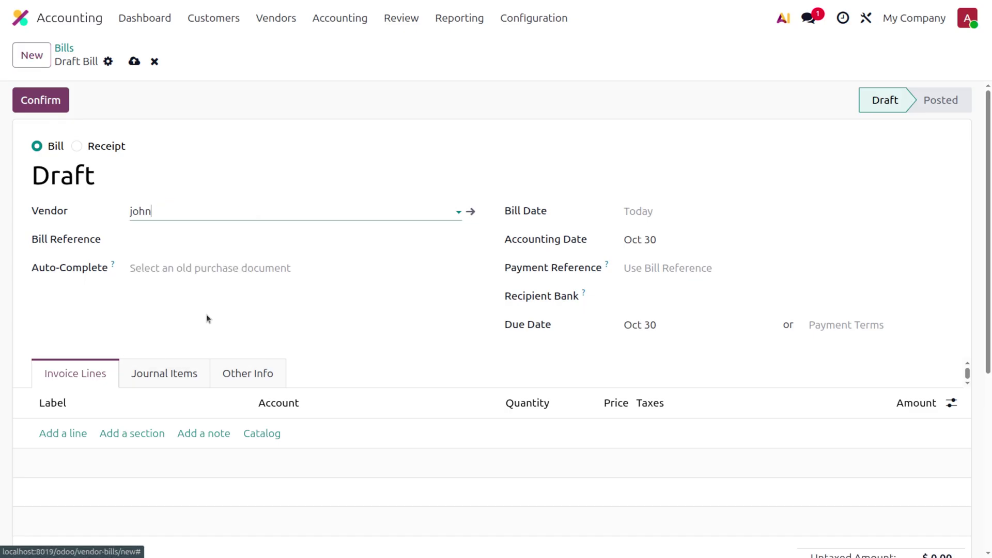
{"action": "left_click", "coordinate": [73, 434]}
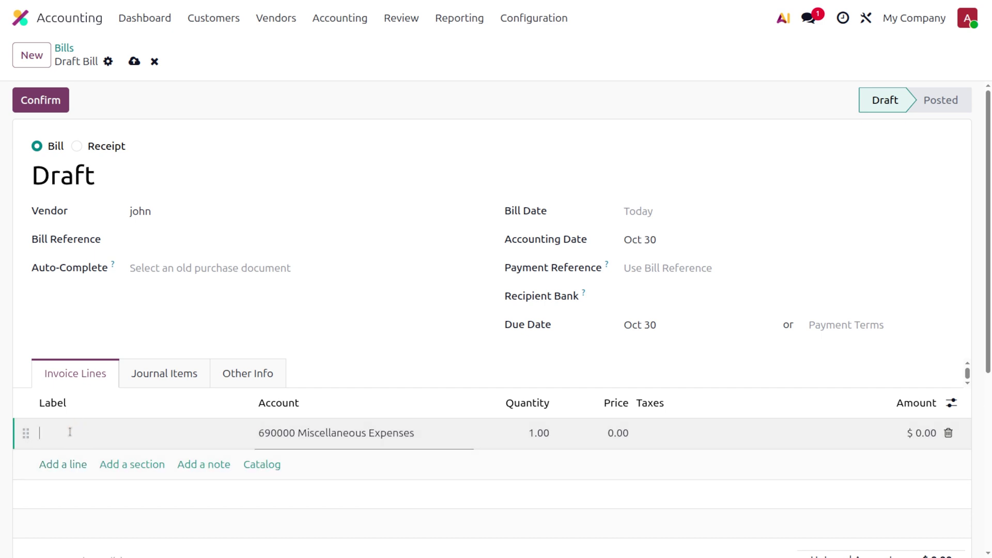
{"action": "type", "text": "laptop"}
{"action": "left_click", "coordinate": [619, 432]}
{"action": "type", "text": "2000"}
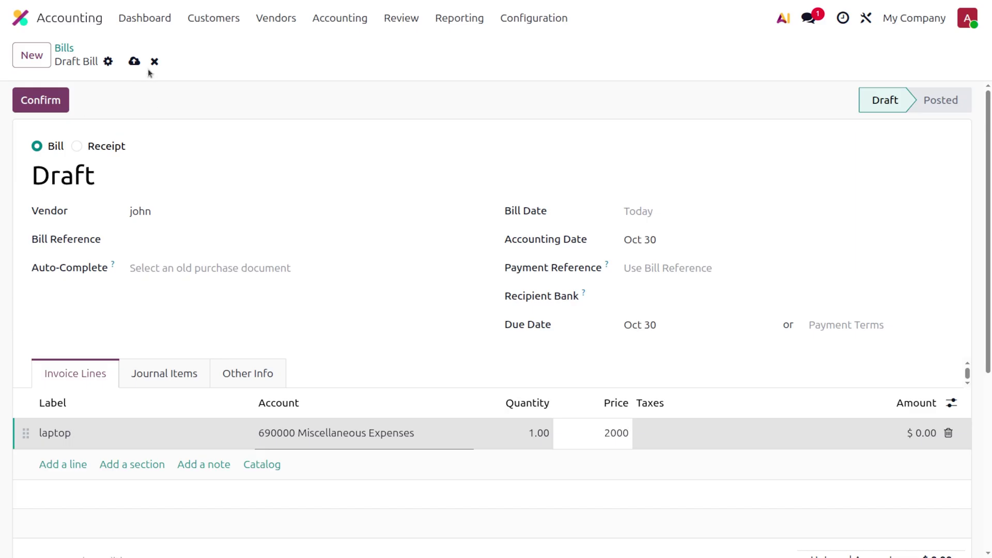
{"action": "left_click", "coordinate": [134, 61]}
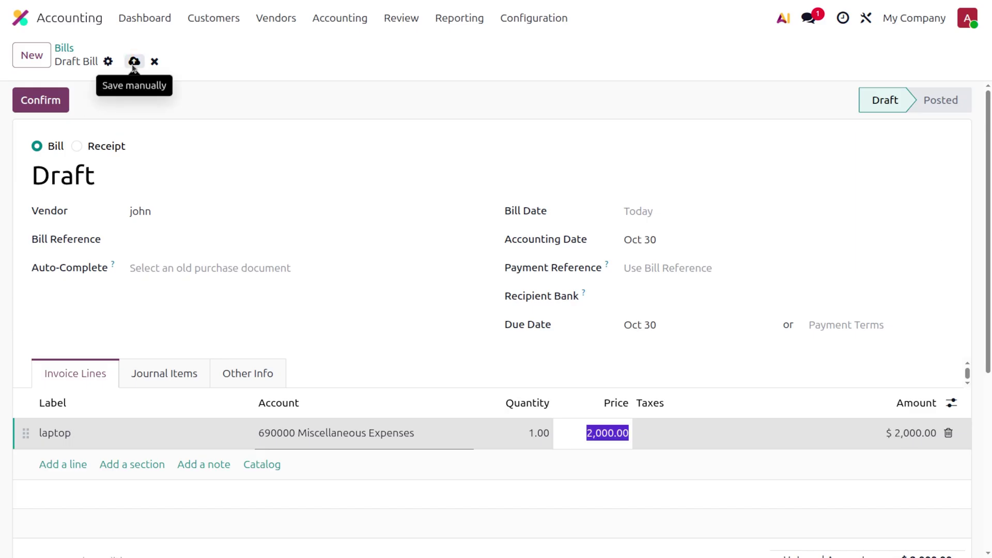
Confirm bill BILL/2025/10/0002, pay it from Bank, and copy its bill number
{"action": "left_click", "coordinate": [28, 100]}
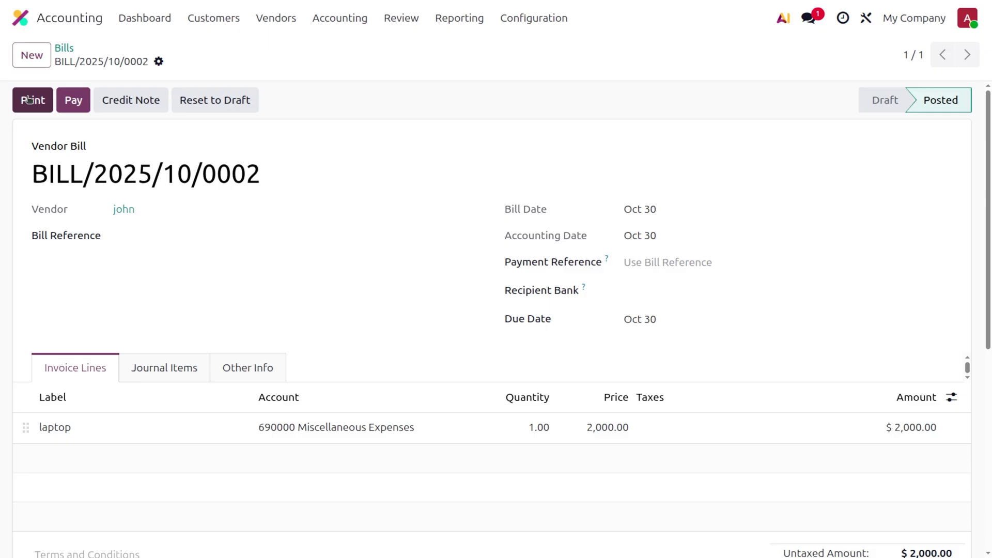
{"action": "left_click", "coordinate": [70, 101]}
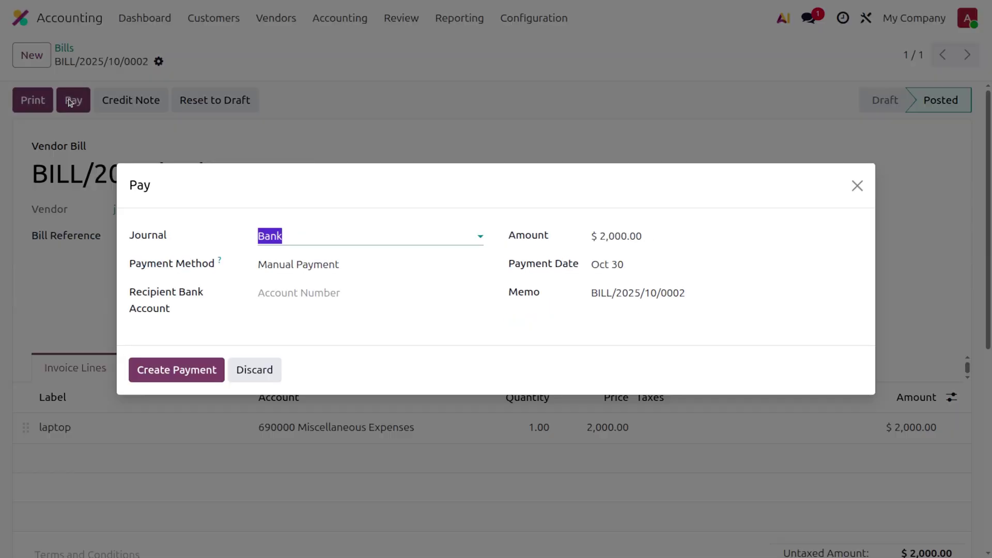
{"action": "left_click", "coordinate": [184, 380]}
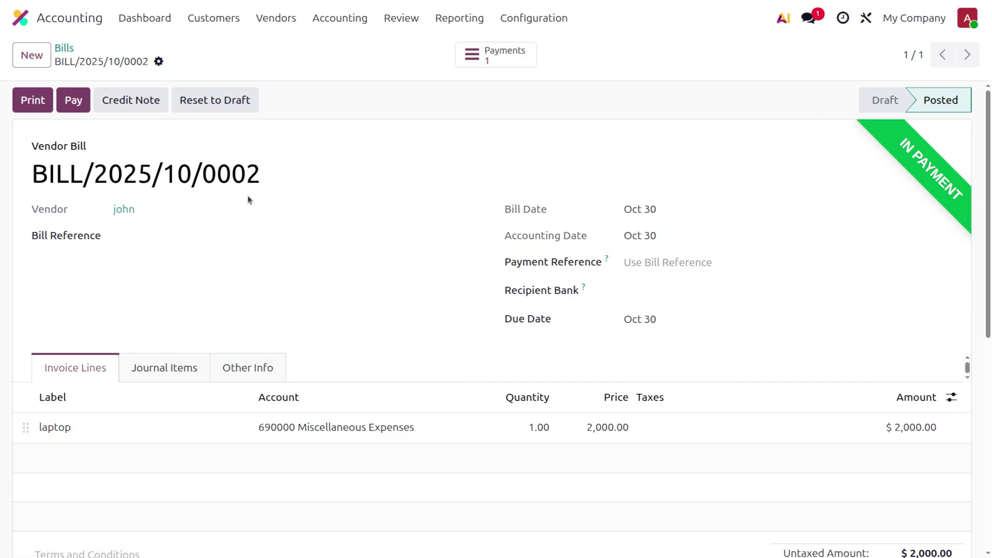
{"action": "triple_click", "coordinate": [164, 180]}
{"action": "key", "text": "ctrl+c"}
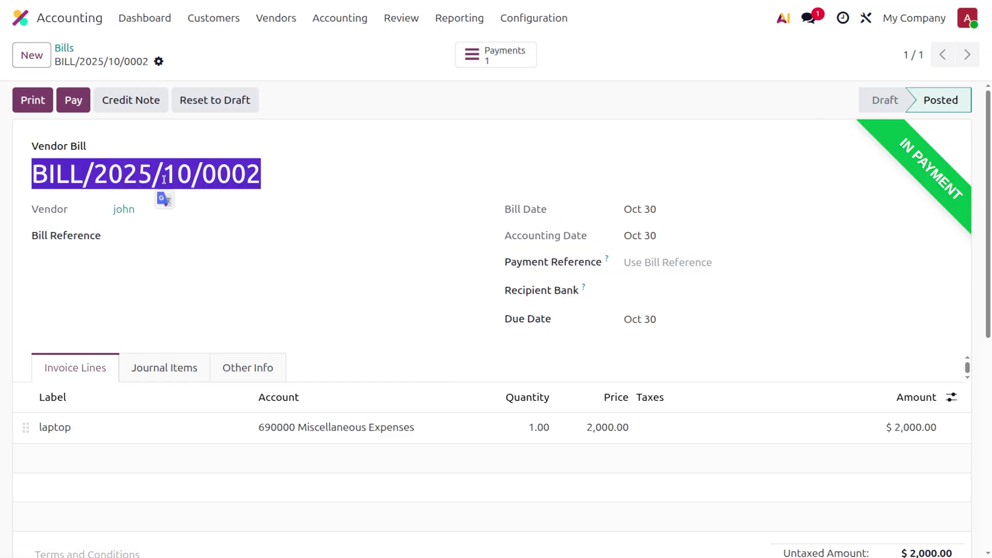
{"action": "left_click", "coordinate": [143, 30]}
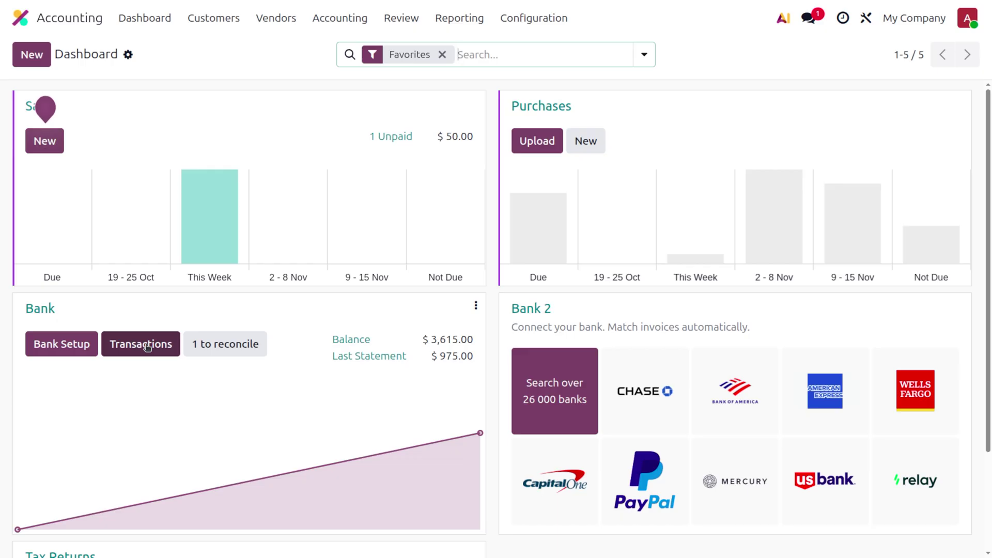
Add a -2,000.00 bank transaction labelled with the bill number for the bill's vendor
{"action": "left_click", "coordinate": [147, 347]}
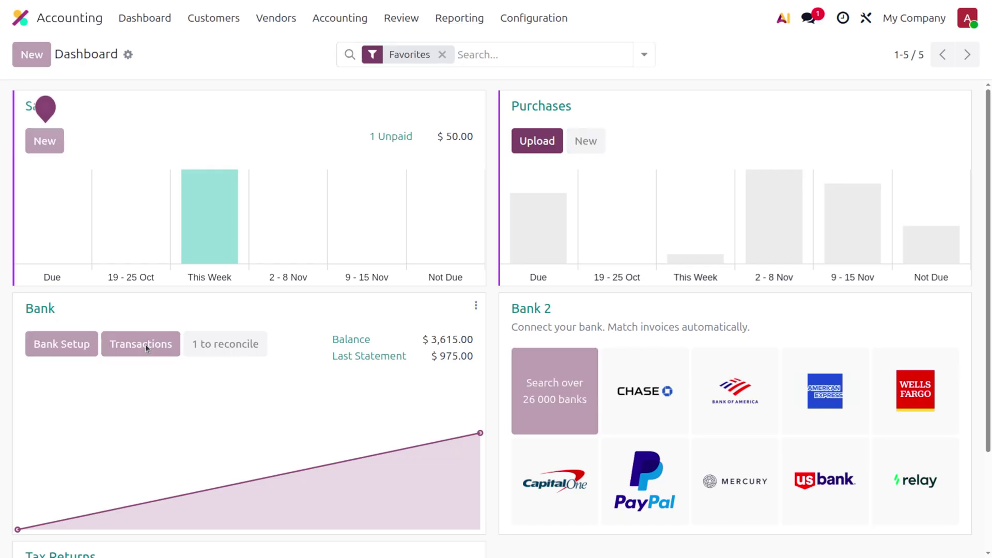
{"action": "left_click", "coordinate": [31, 55]}
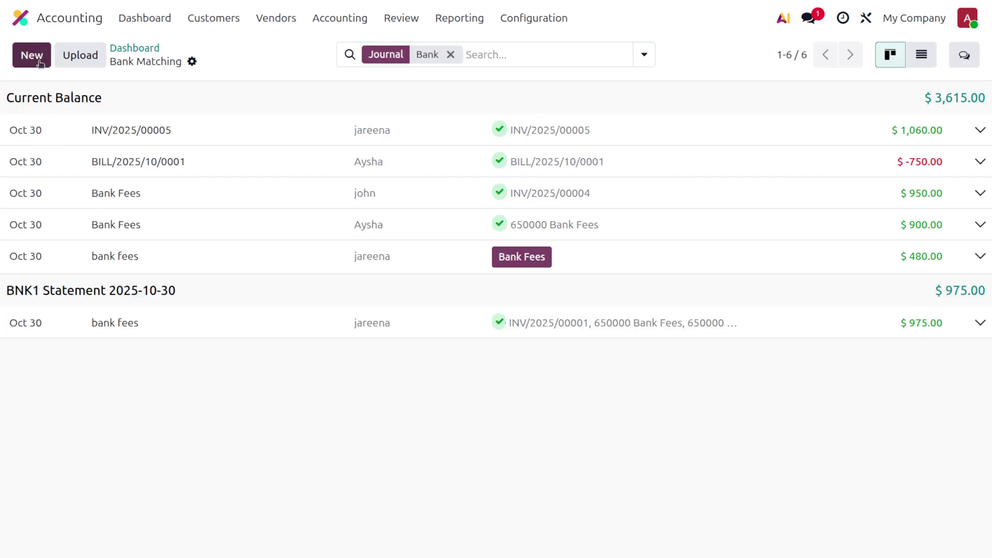
{"action": "key", "text": "ctrl+v"}
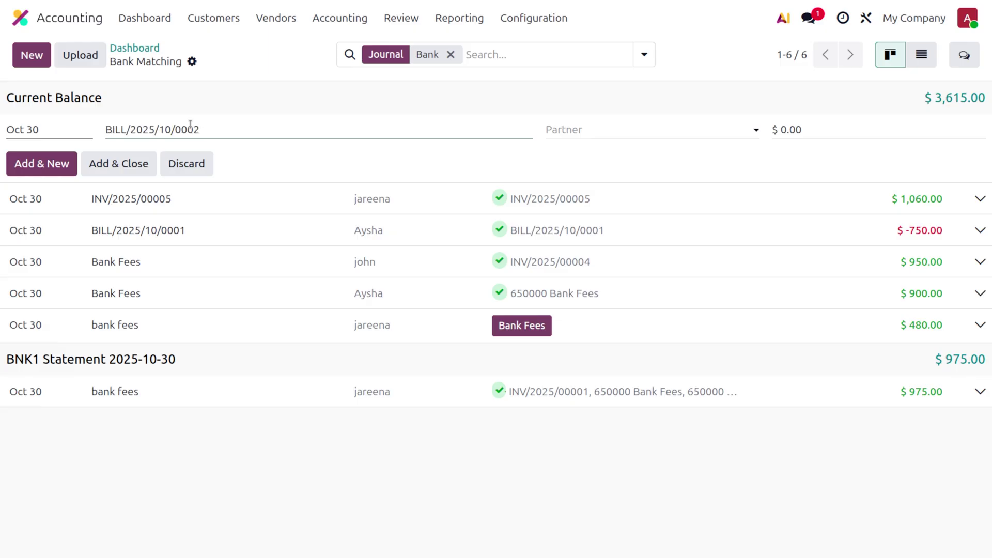
{"action": "left_click", "coordinate": [594, 129]}
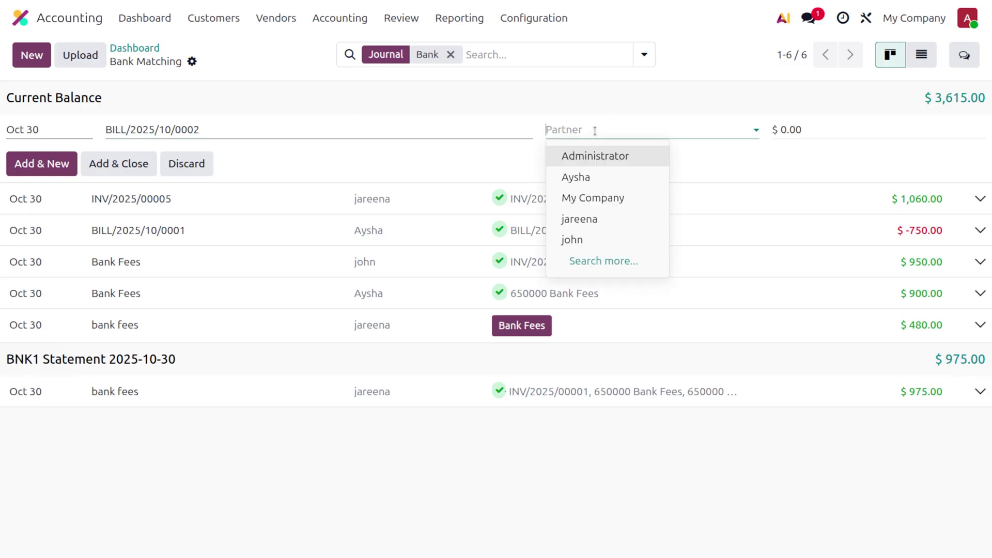
{"action": "left_click", "coordinate": [620, 238]}
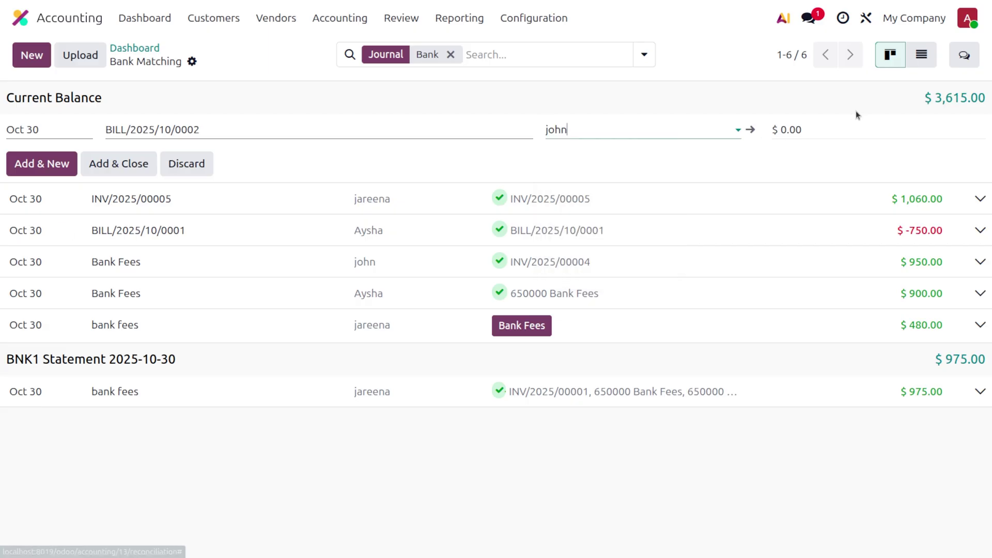
{"action": "left_click", "coordinate": [835, 132]}
{"action": "key", "text": "BackSpace"}
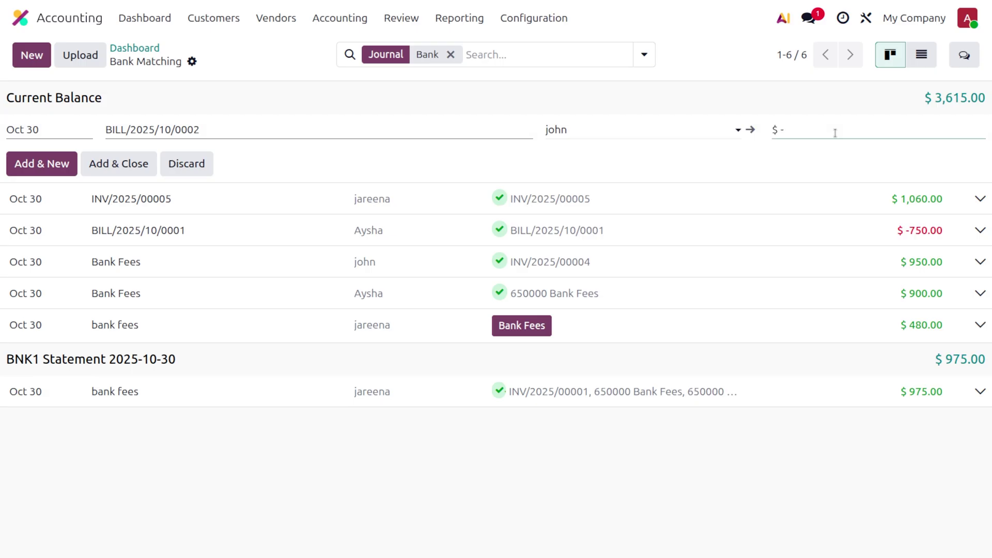
{"action": "type", "text": "-2000"}
{"action": "left_click", "coordinate": [115, 164]}
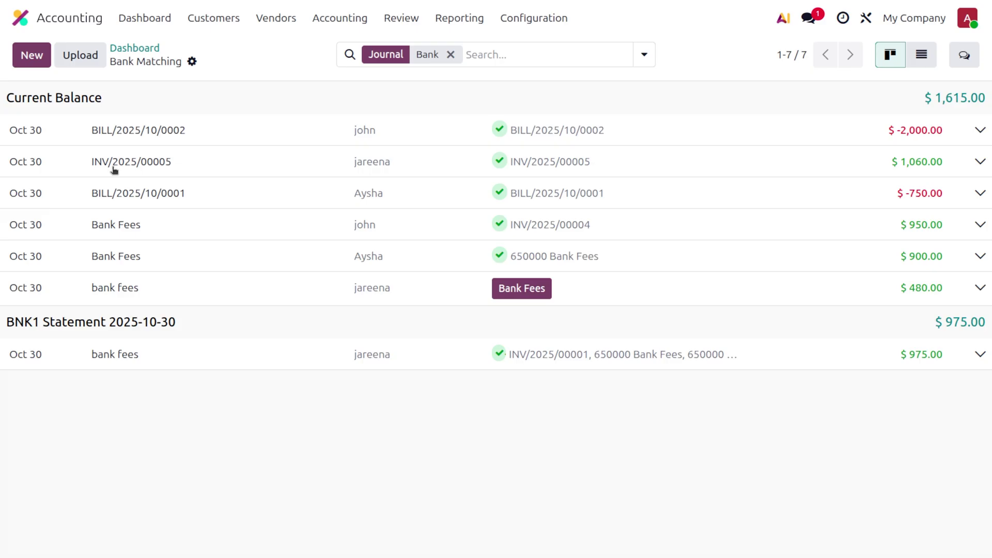
Expand the new transaction and open its matched vendor bill BILL/2025/10/0002
{"action": "left_click", "coordinate": [523, 130]}
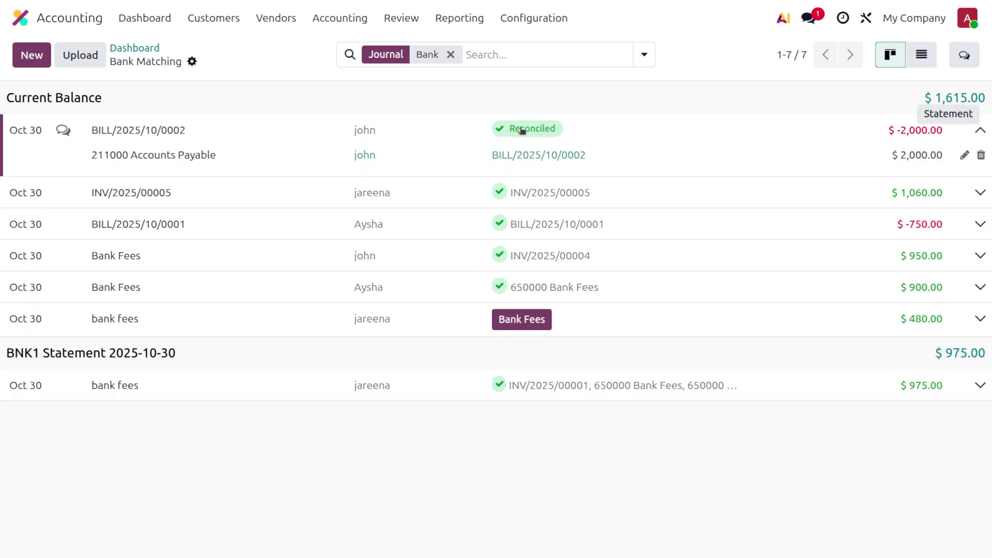
{"action": "left_click", "coordinate": [538, 155]}
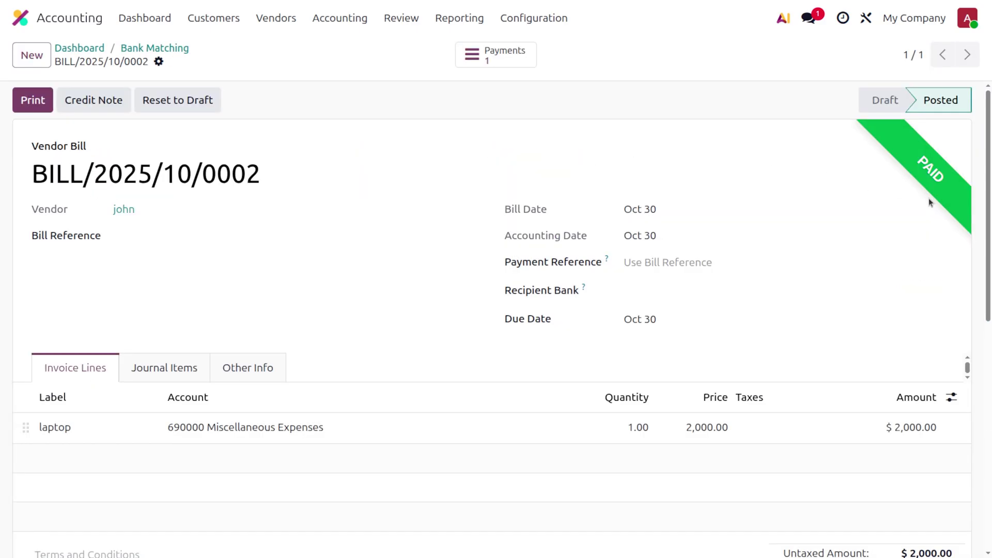
{"action": "left_click", "coordinate": [213, 18]}
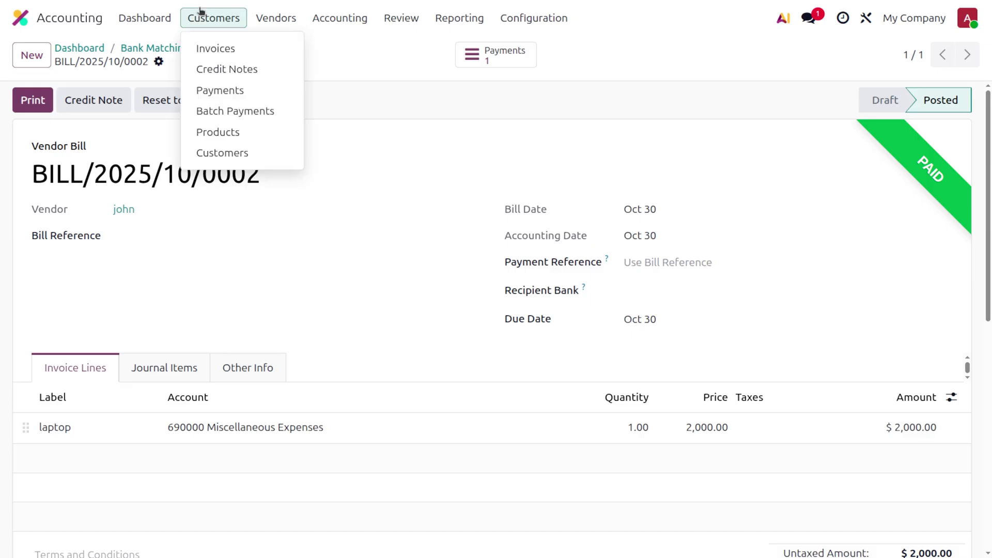
Create and save a customer invoice with a laptop line priced at 1500
{"action": "left_click", "coordinate": [215, 49]}
{"action": "left_click", "coordinate": [32, 55]}
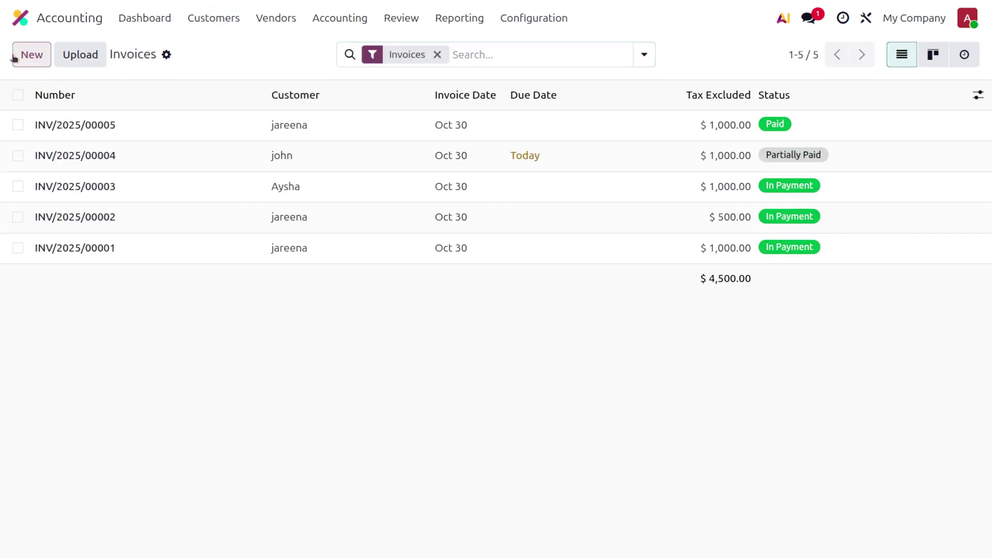
{"action": "left_click", "coordinate": [137, 209]}
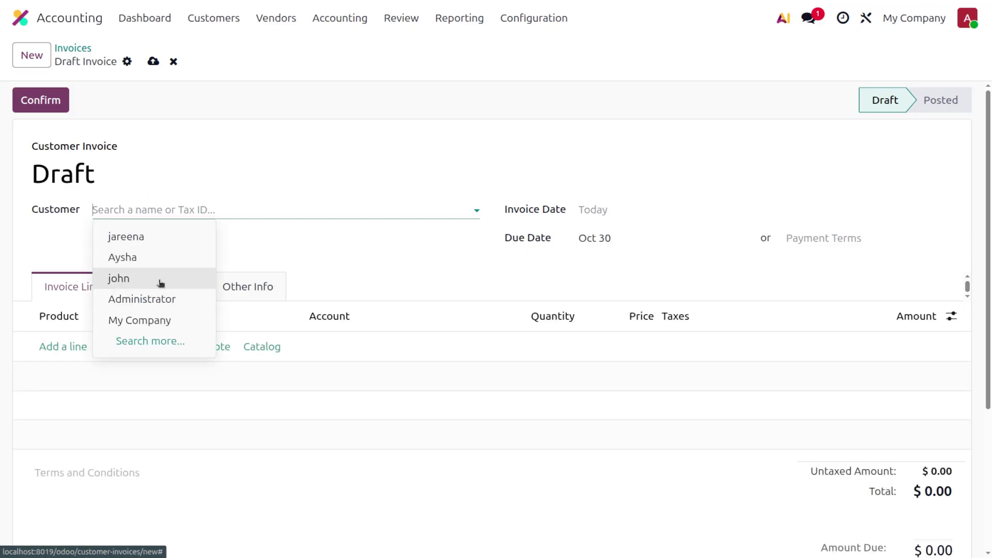
{"action": "left_click", "coordinate": [147, 258]}
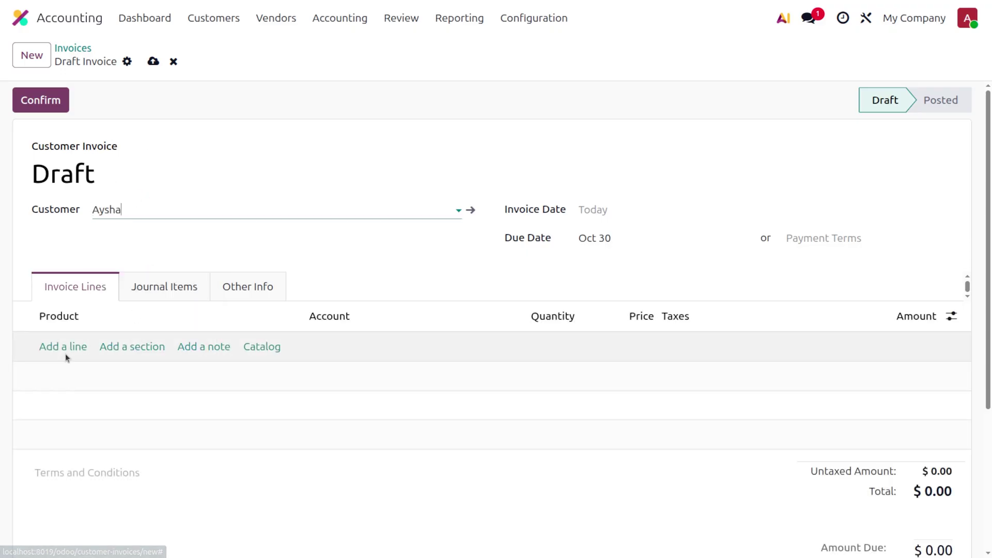
{"action": "left_click", "coordinate": [64, 347]}
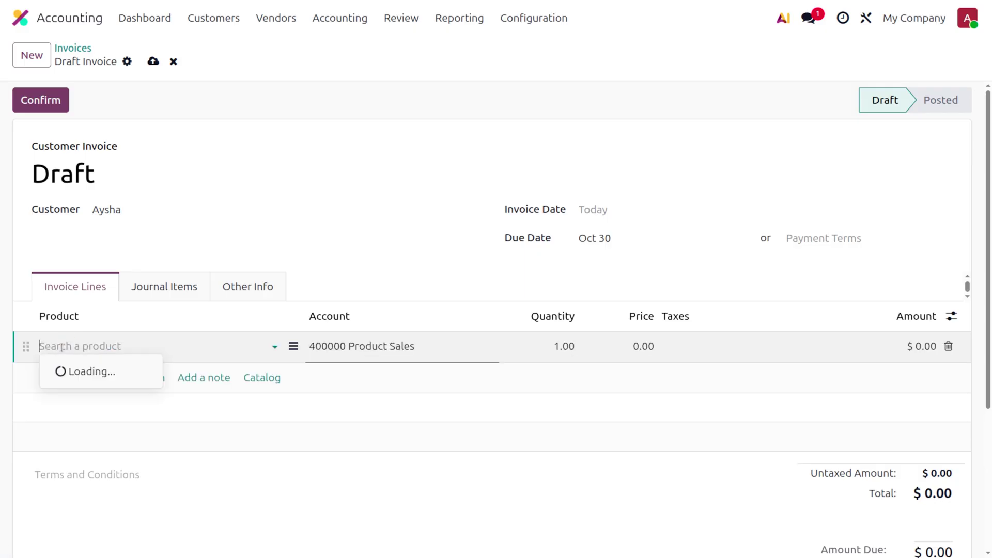
{"action": "left_click", "coordinate": [86, 478]}
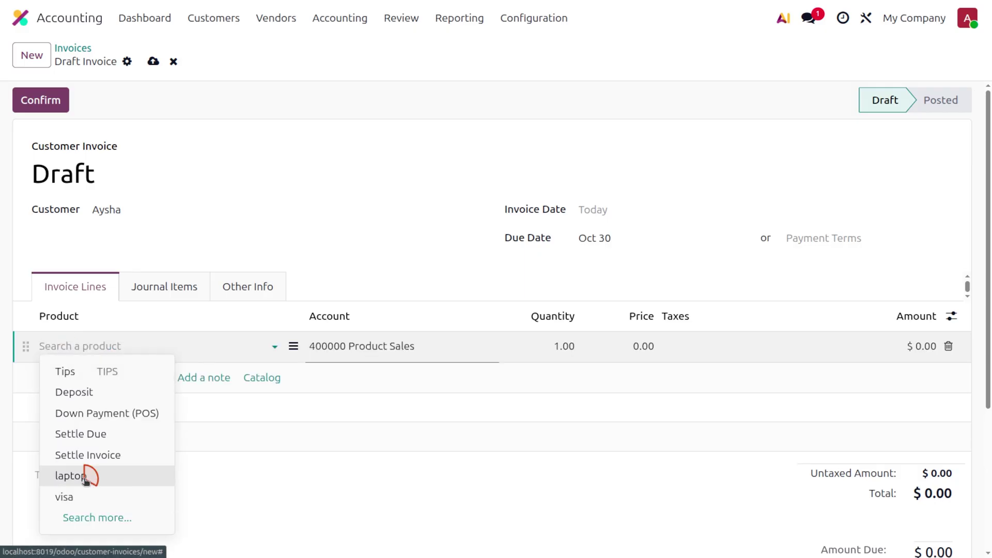
{"action": "left_click", "coordinate": [635, 342]}
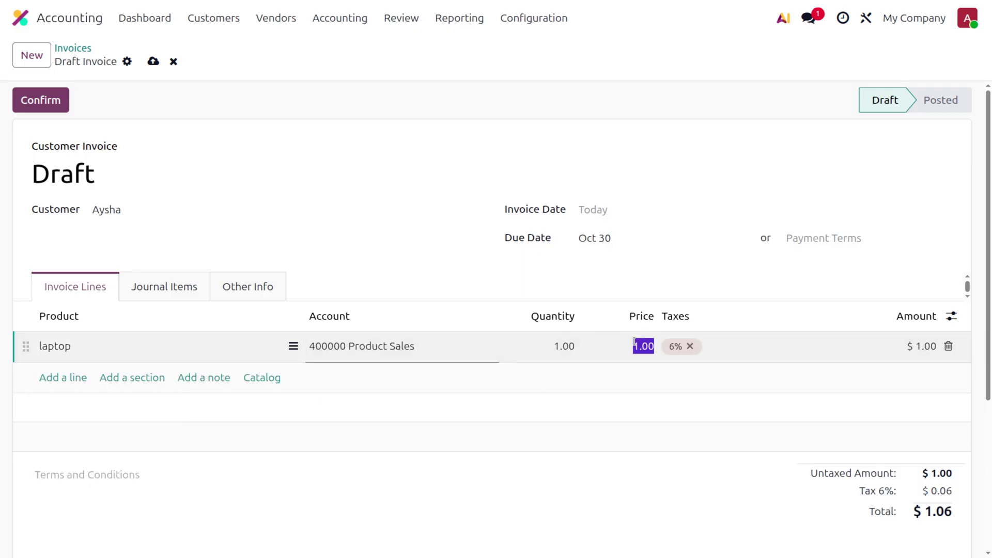
{"action": "type", "text": "1500"}
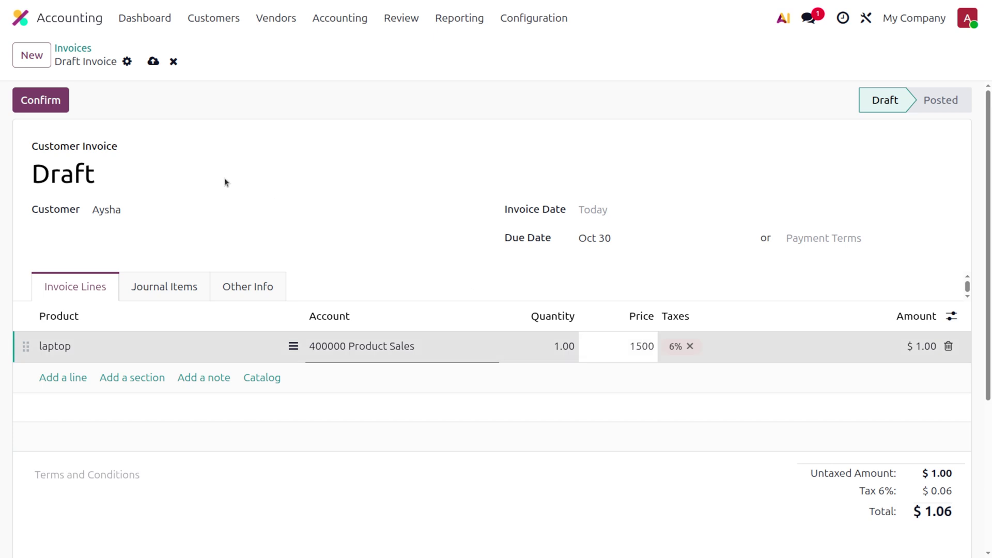
{"action": "left_click", "coordinate": [153, 61]}
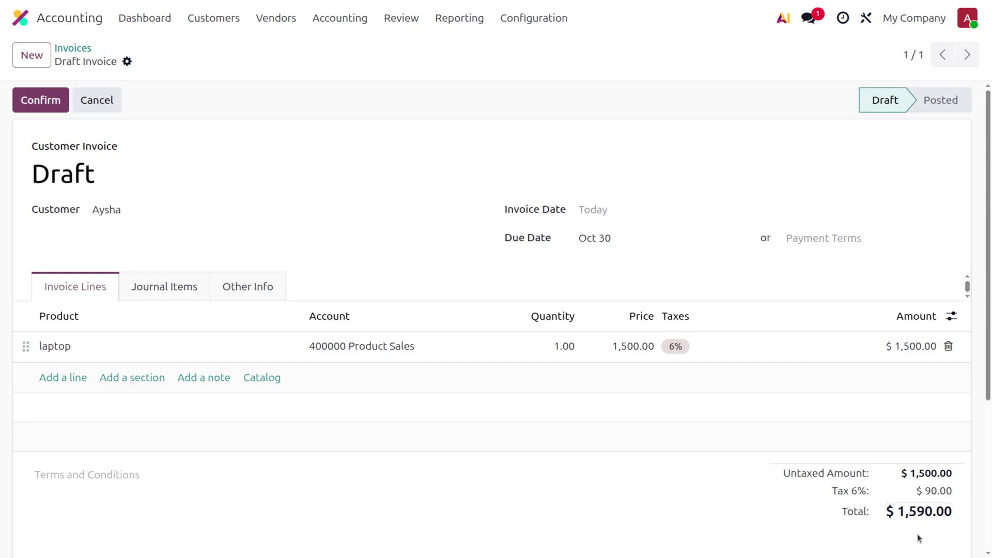
Confirm invoice INV/2025/00006, pay it from the Bank journal, and copy its number
{"action": "left_click", "coordinate": [28, 102]}
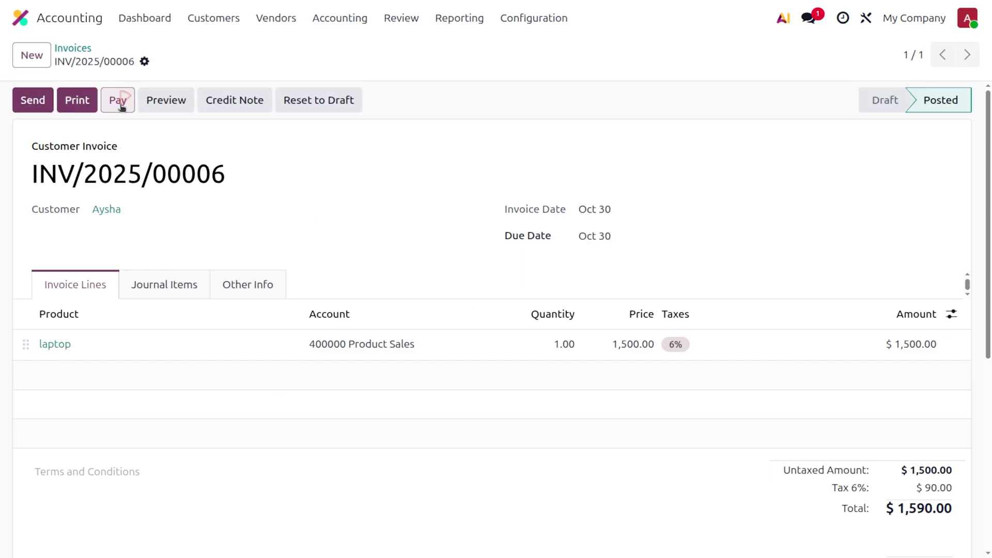
{"action": "left_click", "coordinate": [121, 103]}
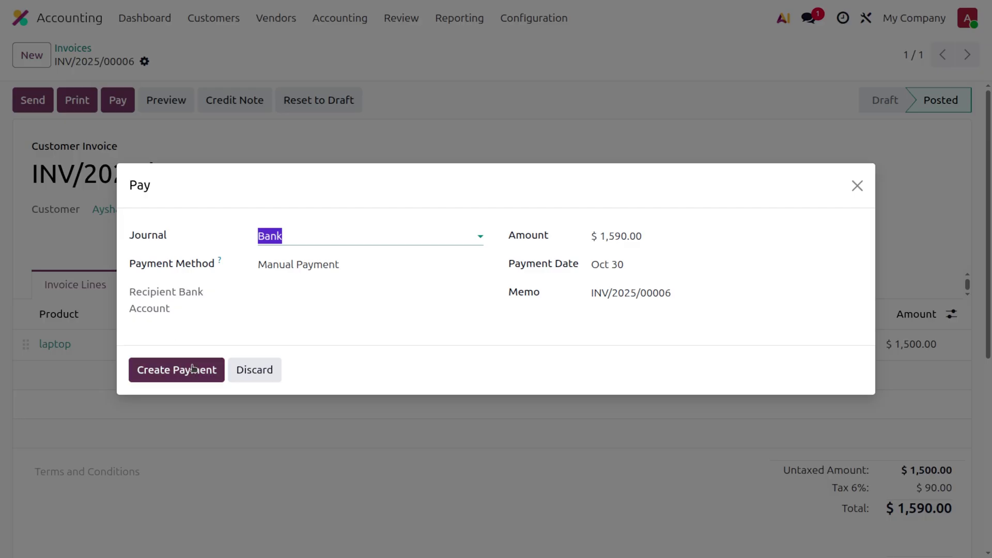
{"action": "left_click", "coordinate": [193, 368]}
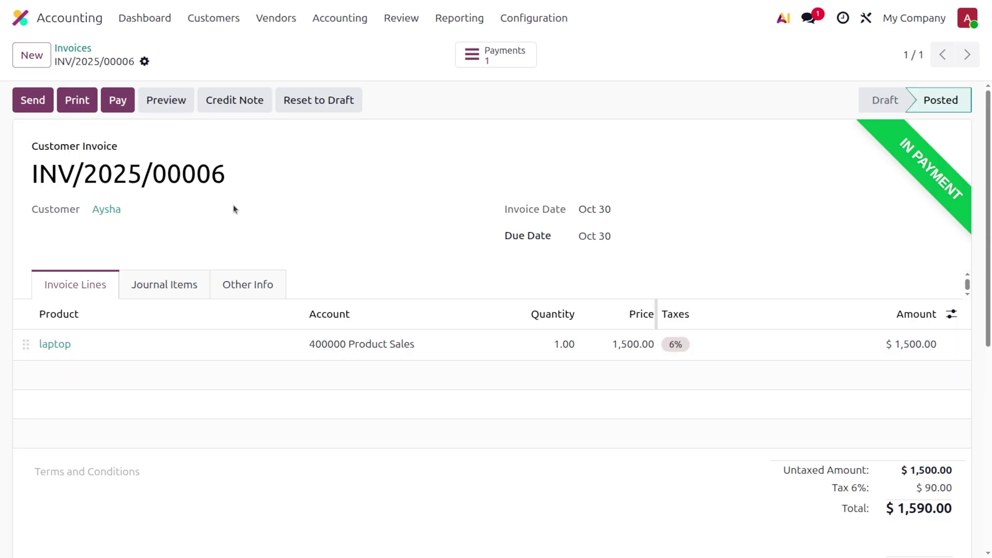
{"action": "triple_click", "coordinate": [126, 175]}
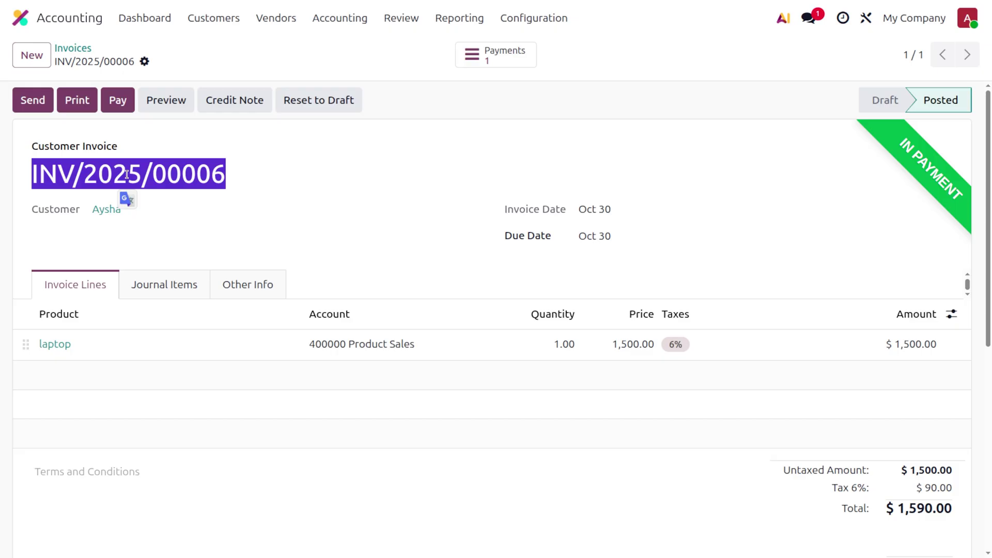
{"action": "left_click", "coordinate": [150, 17]}
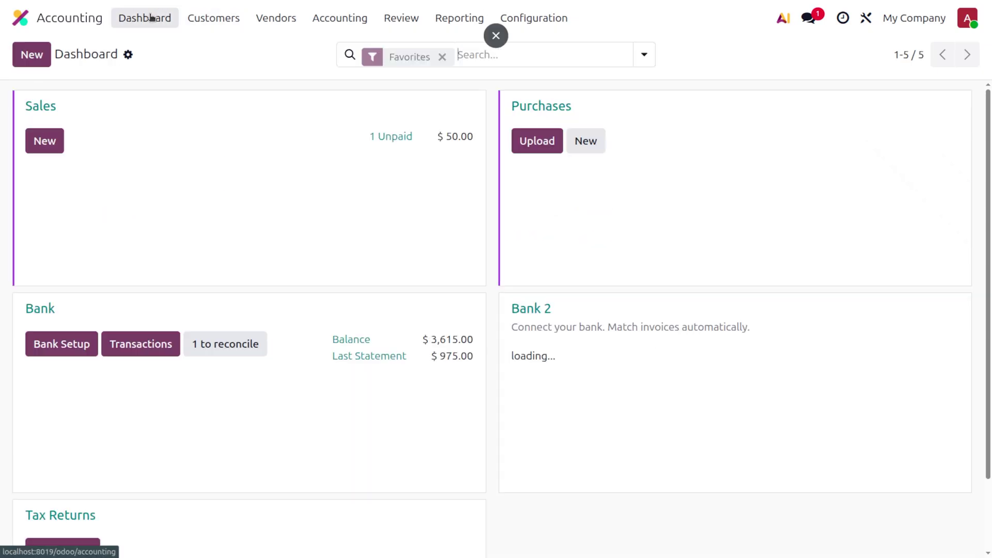
Add a 1590 bank line labelled INV/2025/00006 for the invoice's customer
{"action": "left_click", "coordinate": [154, 343]}
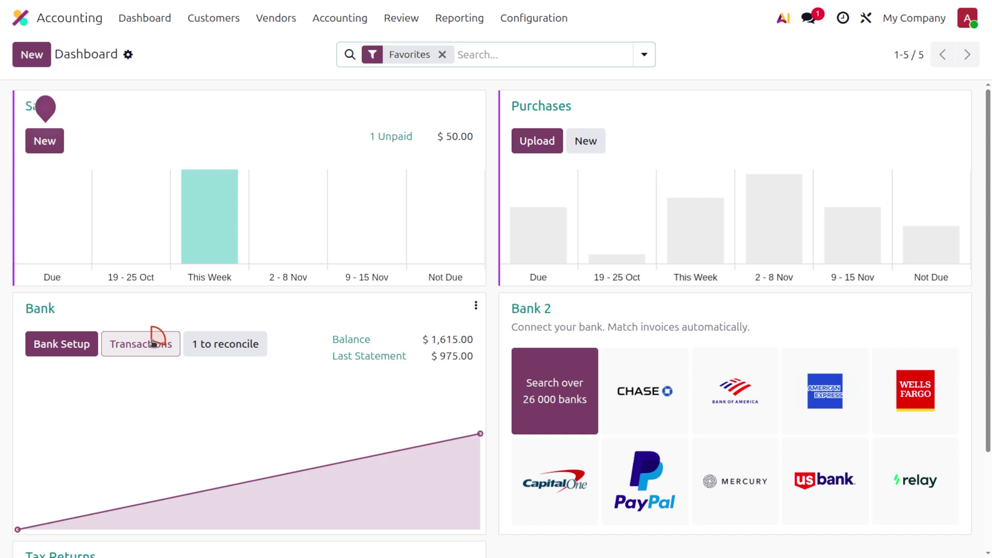
{"action": "left_click", "coordinate": [39, 62]}
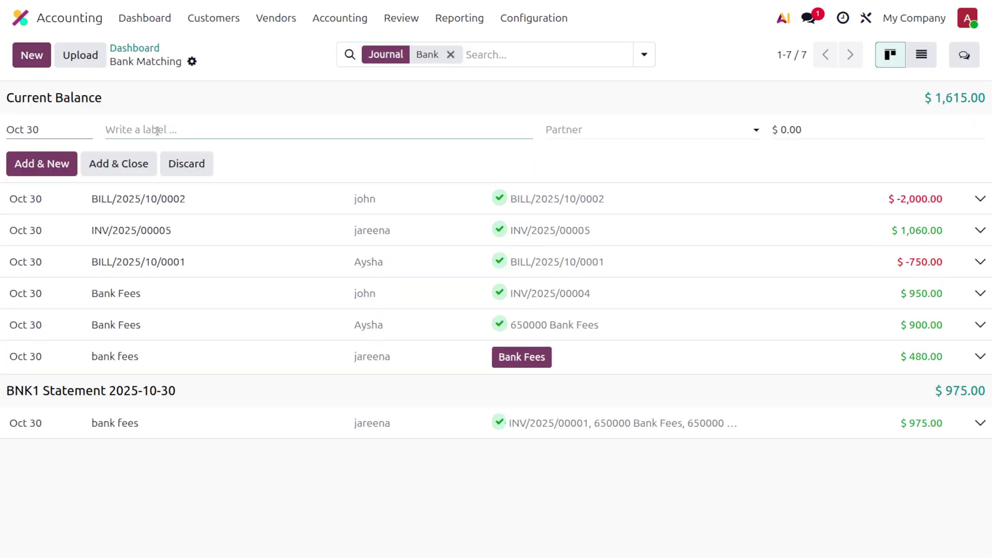
{"action": "type", "text": "INV/2025/00006"}
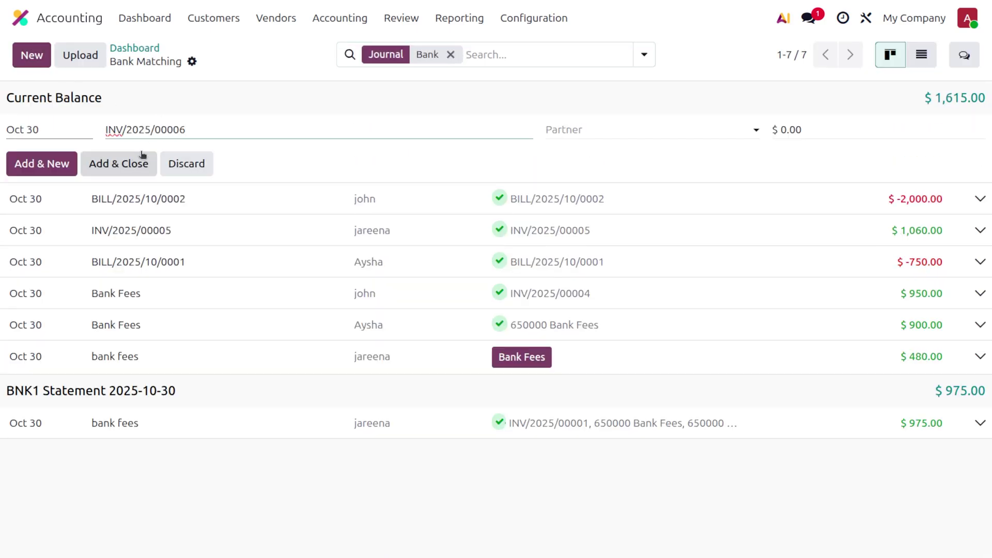
{"action": "left_click", "coordinate": [613, 130]}
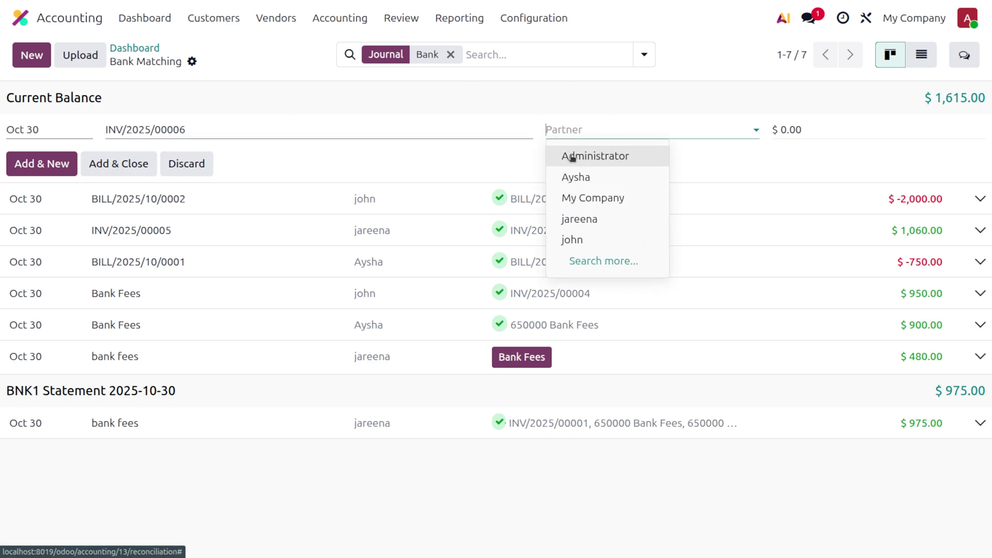
{"action": "left_click", "coordinate": [583, 176]}
{"action": "left_click", "coordinate": [822, 132]}
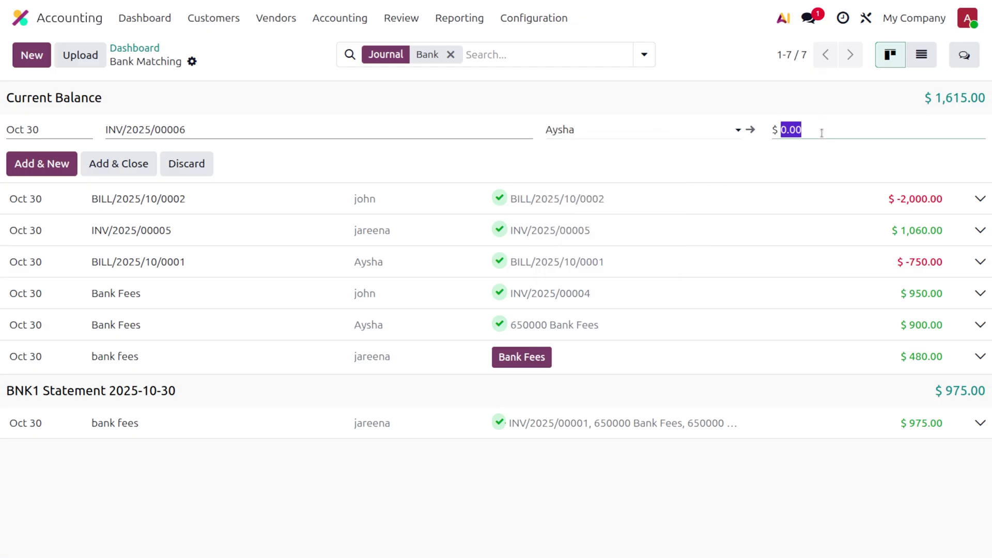
{"action": "type", "text": "1590"}
{"action": "left_click", "coordinate": [112, 162]}
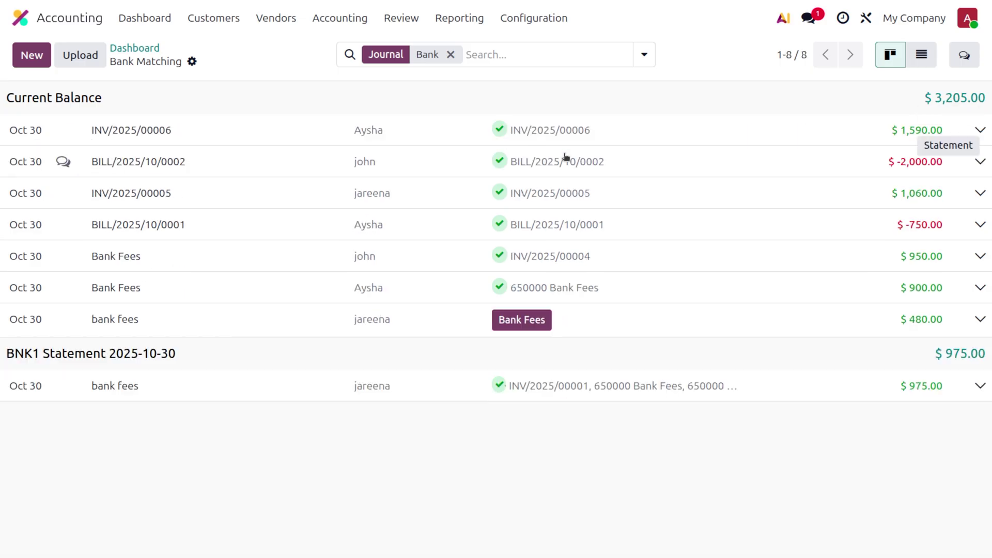
Expand the INV/2025/00006 bank line and open its matched invoice to verify PAID
{"action": "left_click", "coordinate": [979, 131]}
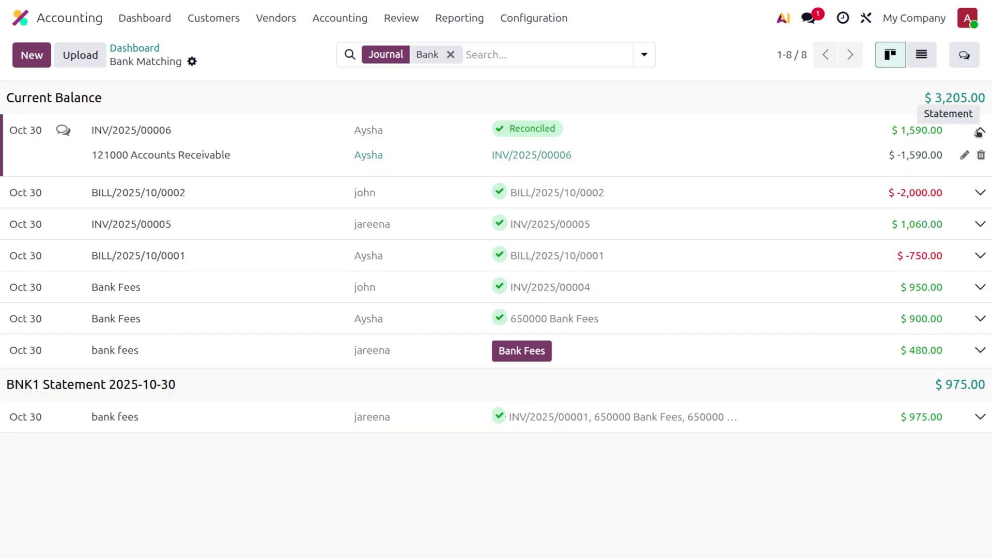
{"action": "left_click", "coordinate": [513, 156]}
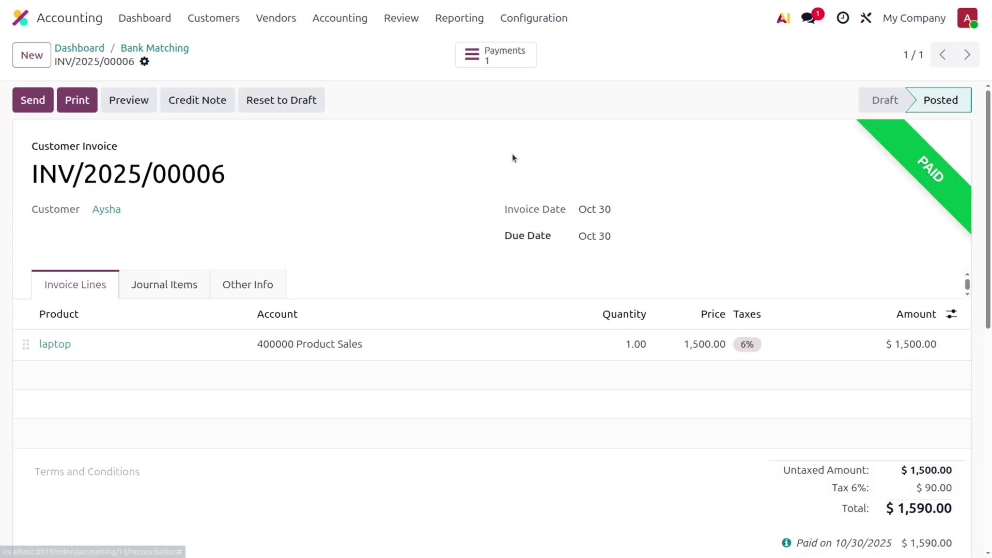